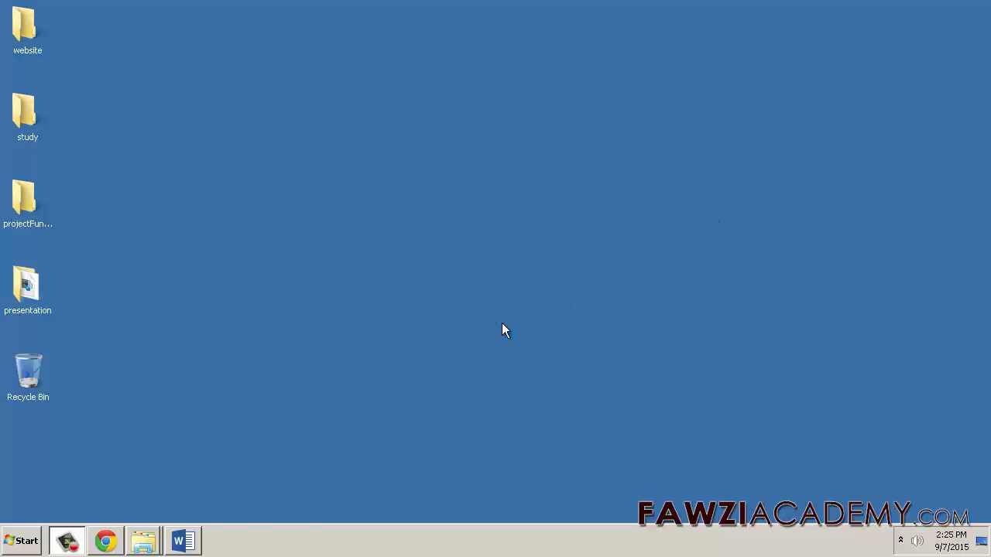
# Apply Heading 1 to the Ethical Hacking and Foundation for Ethical Hacking lines
pyautogui.click(185, 545)
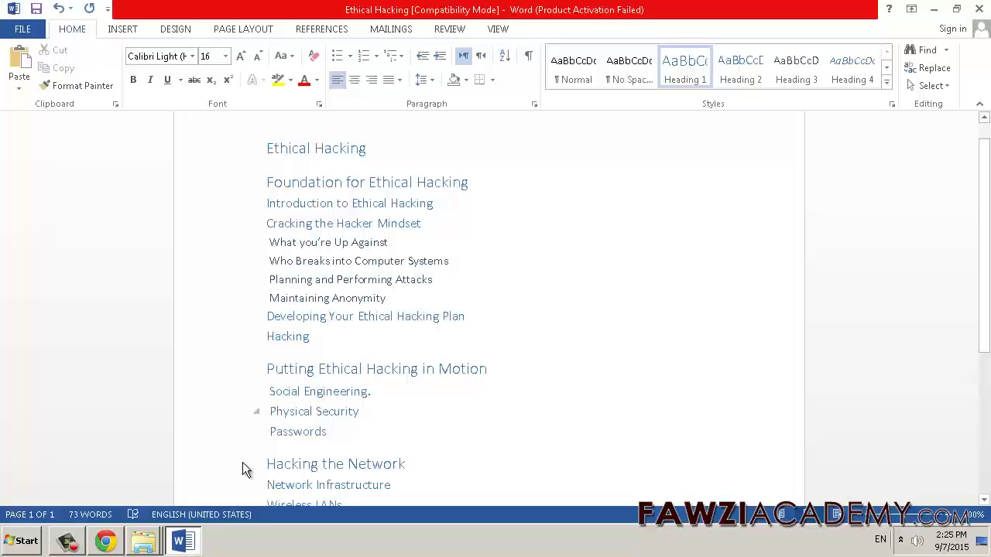
pyautogui.moveTo(316, 148)
pyautogui.moveTo(268, 149); pyautogui.dragTo(358, 155)
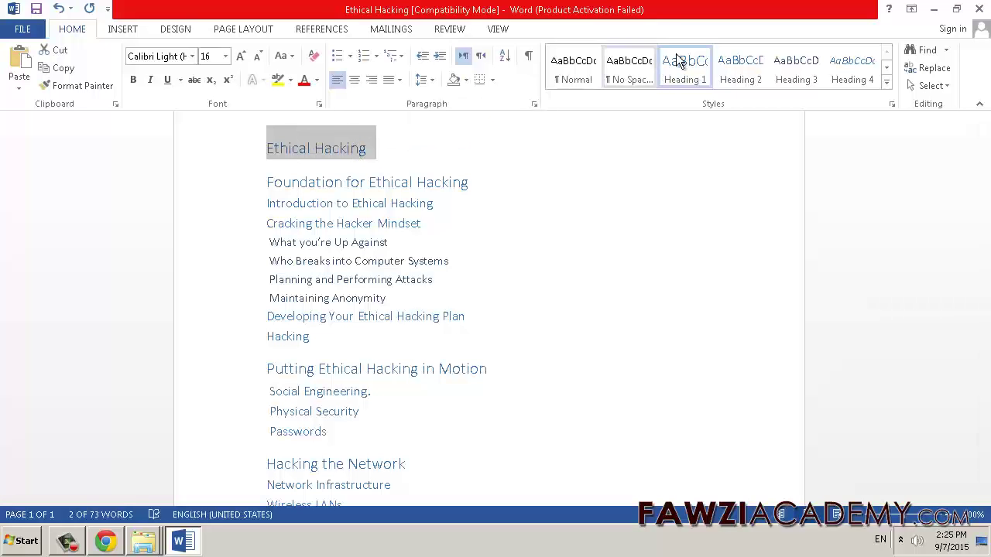
pyautogui.click(698, 77)
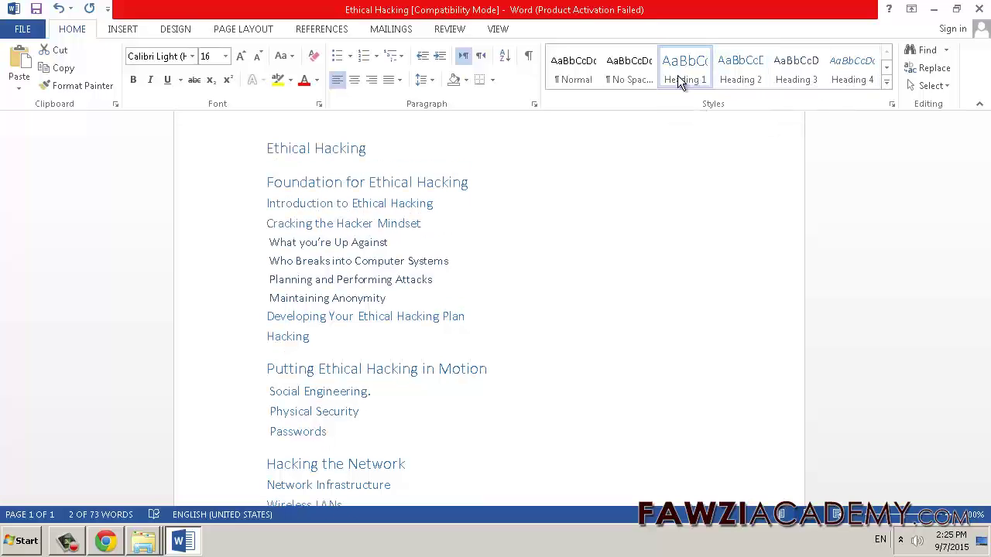
pyautogui.tripleClick(270, 159)
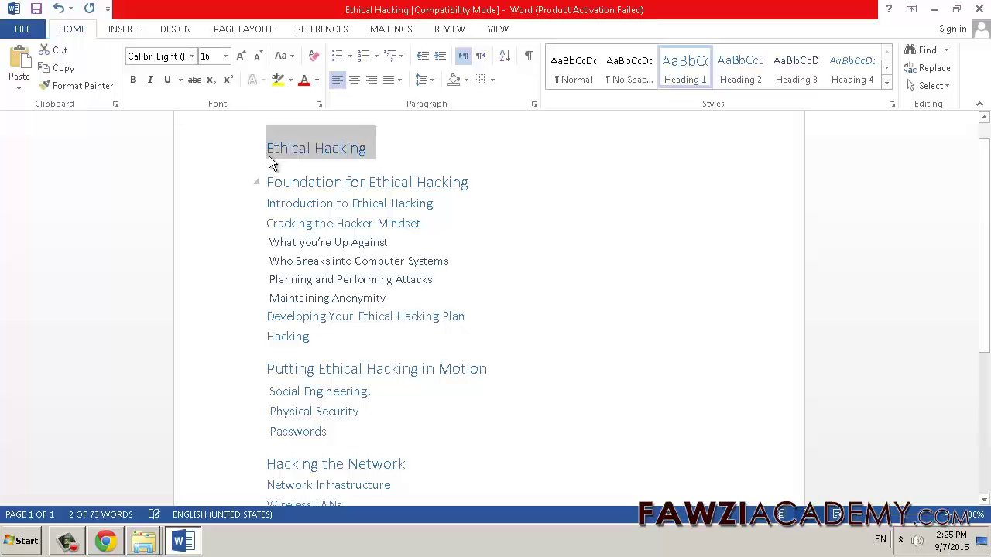
pyautogui.moveTo(267, 178); pyautogui.dragTo(480, 188)
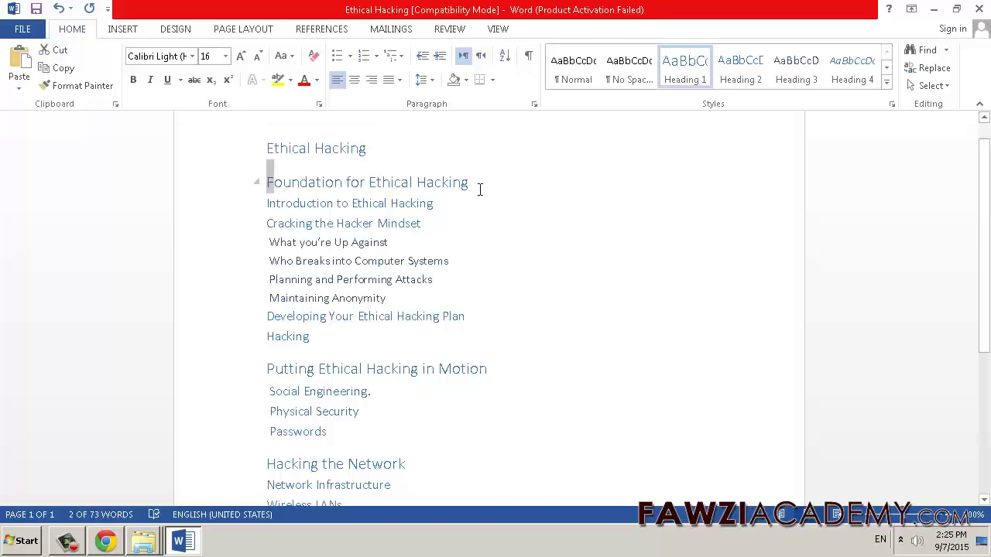
pyautogui.click(684, 75)
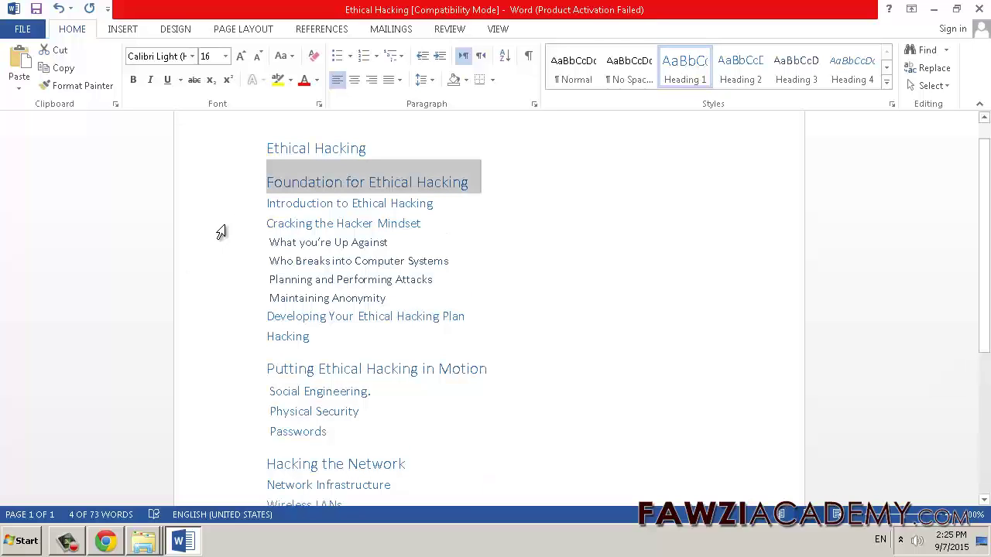
# Open the full Styles pane beside the document while selecting the next outline lines
pyautogui.moveTo(267, 203); pyautogui.dragTo(443, 204)
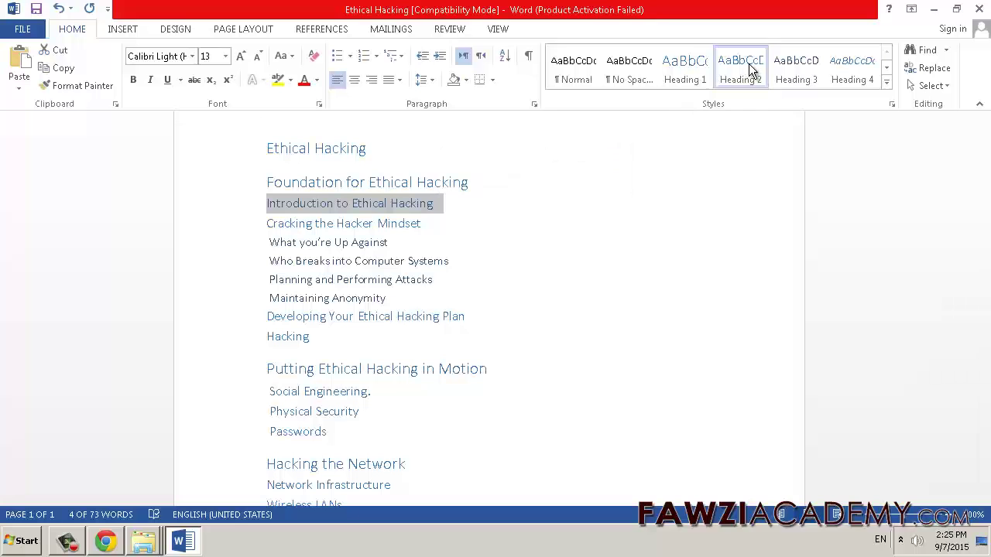
pyautogui.click(887, 85)
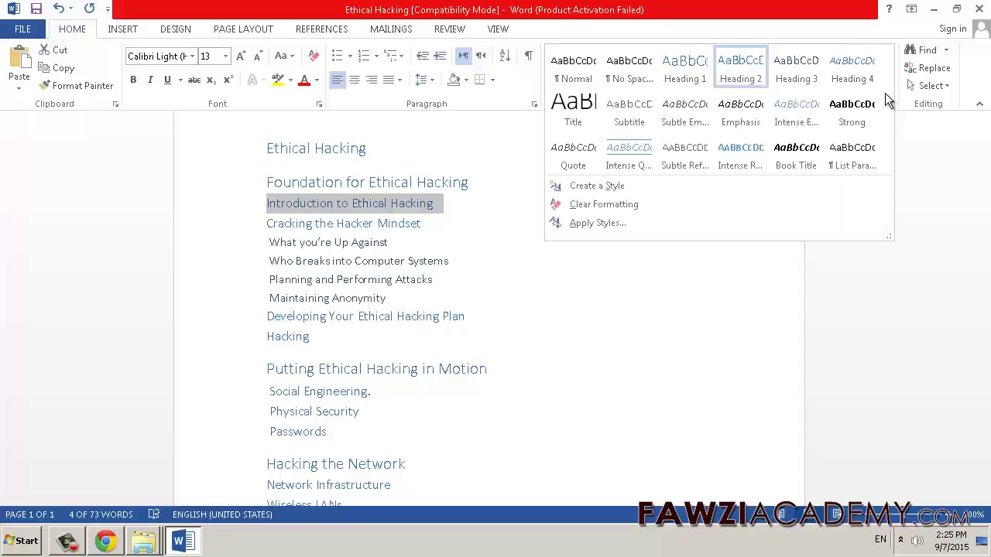
pyautogui.click(926, 151)
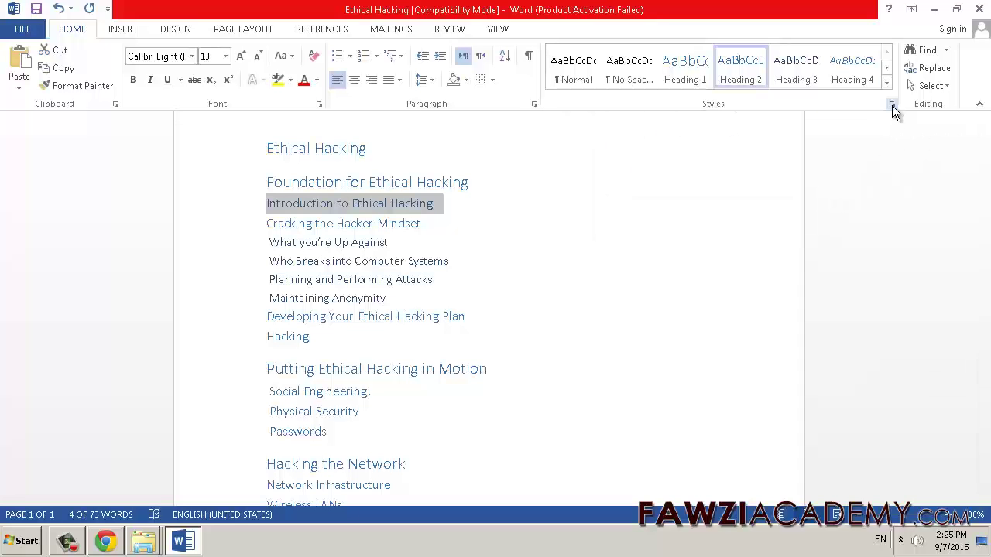
pyautogui.click(892, 105)
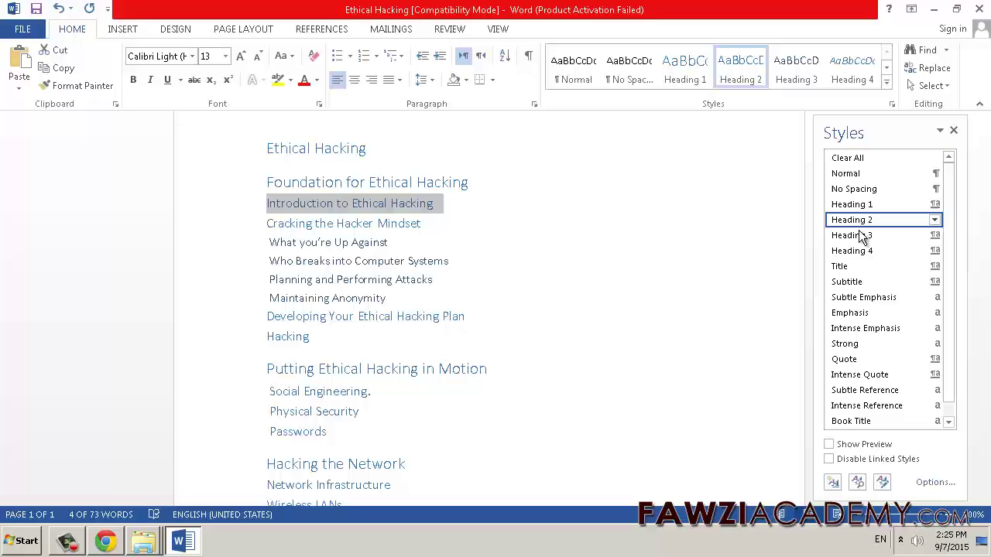
pyautogui.click(267, 223)
pyautogui.moveTo(267, 223); pyautogui.dragTo(410, 223)
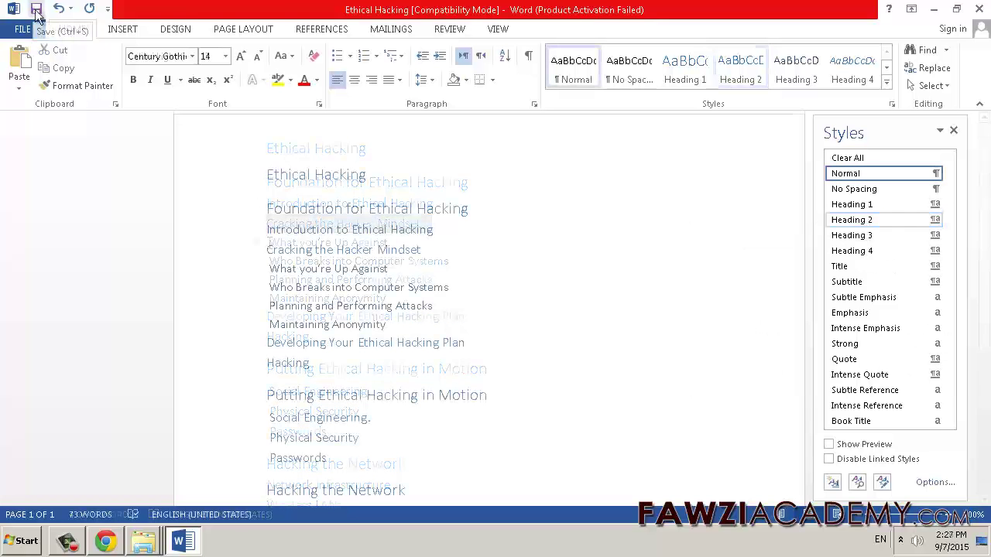
# Save the outline as Rich Text Format in the fawziacademy folder, then close it
pyautogui.click(22, 29)
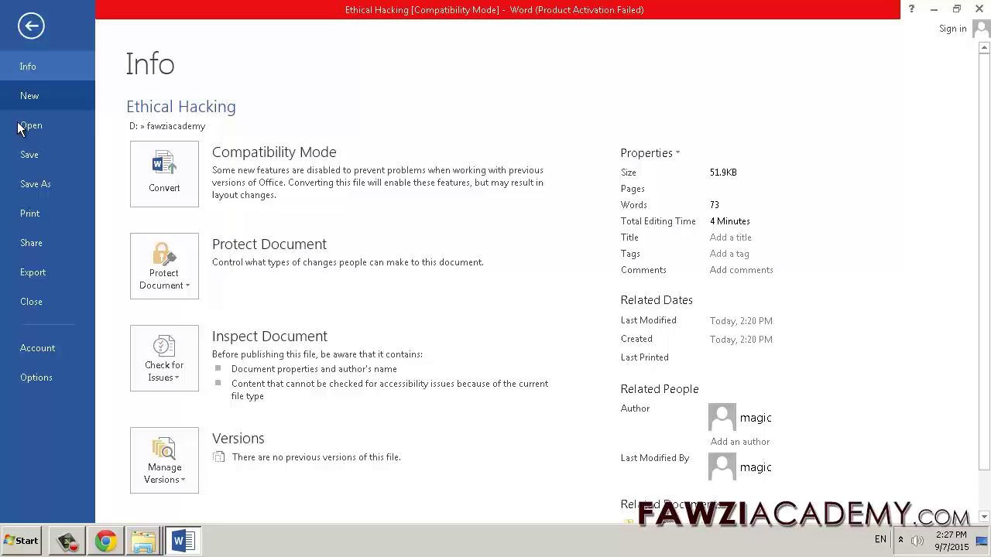
pyautogui.click(25, 184)
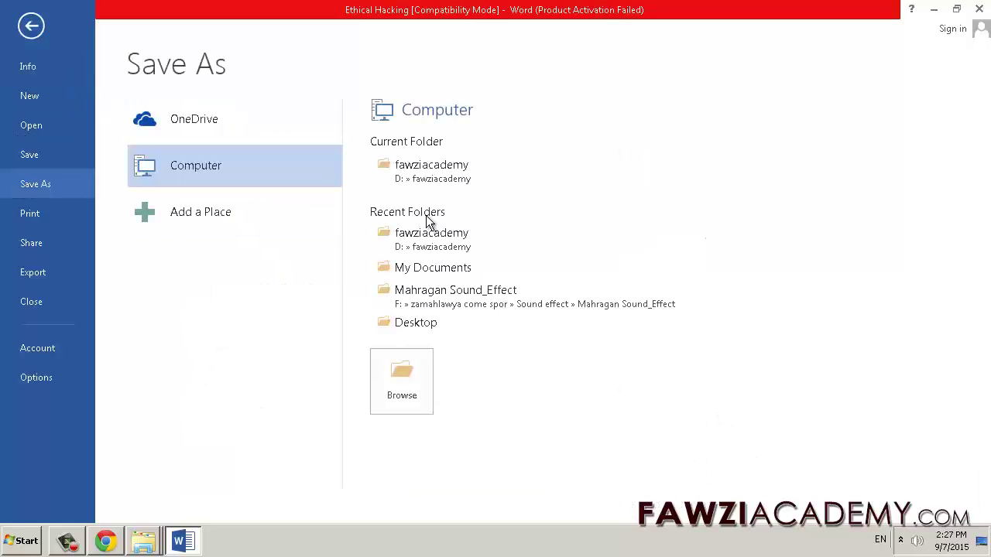
pyautogui.click(414, 168)
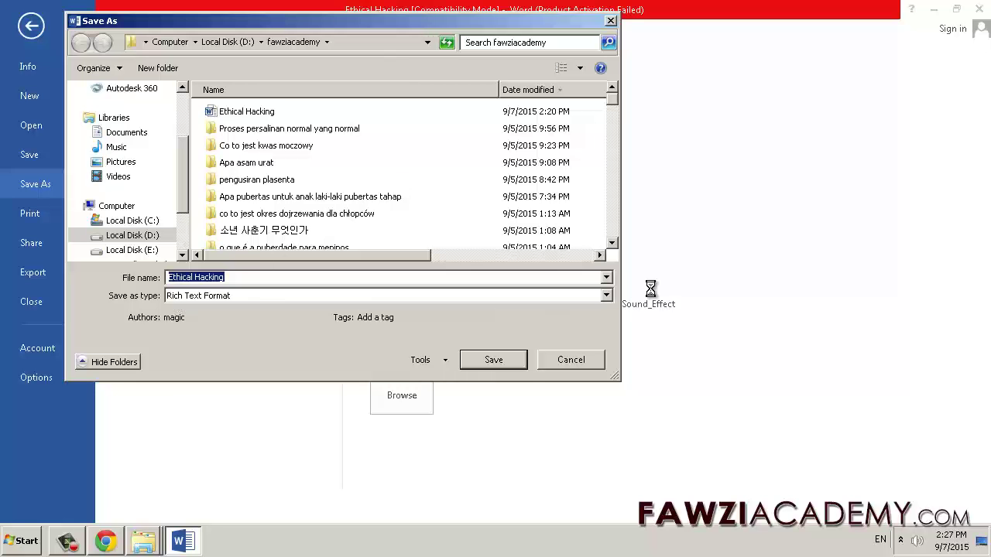
pyautogui.press('Tab')
pyautogui.click(489, 360)
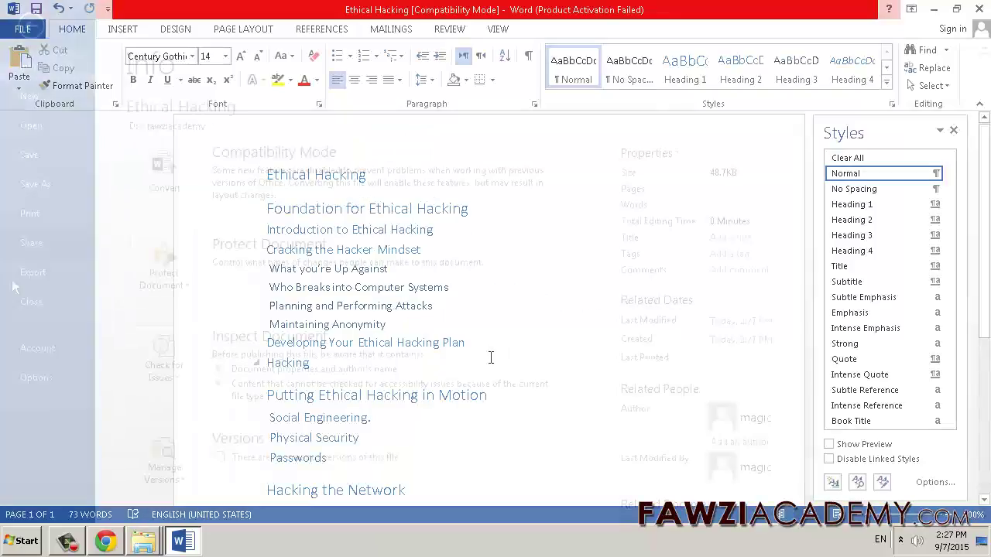
pyautogui.click(29, 301)
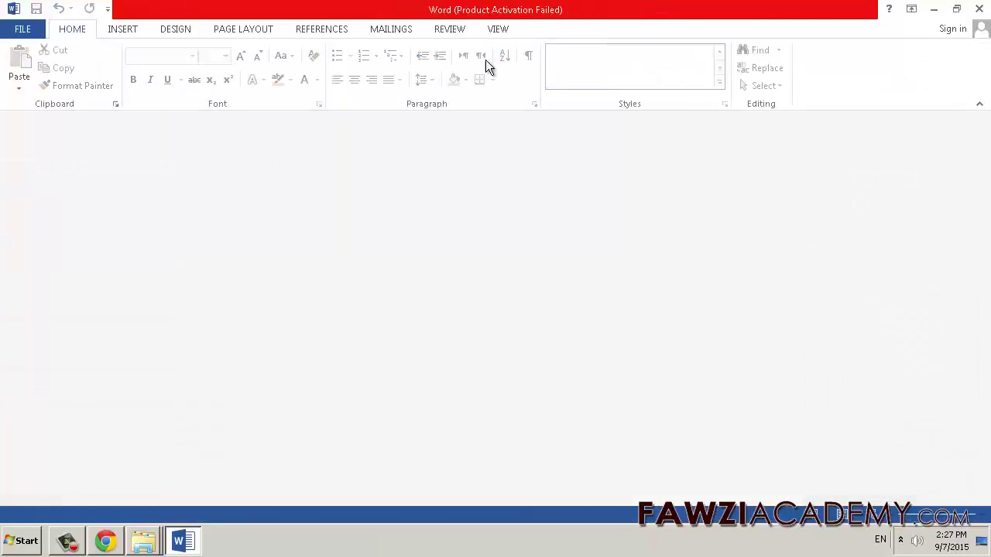
# Minimize Word and scroll through Chrome's 'Style basics in Word' article
pyautogui.click(934, 8)
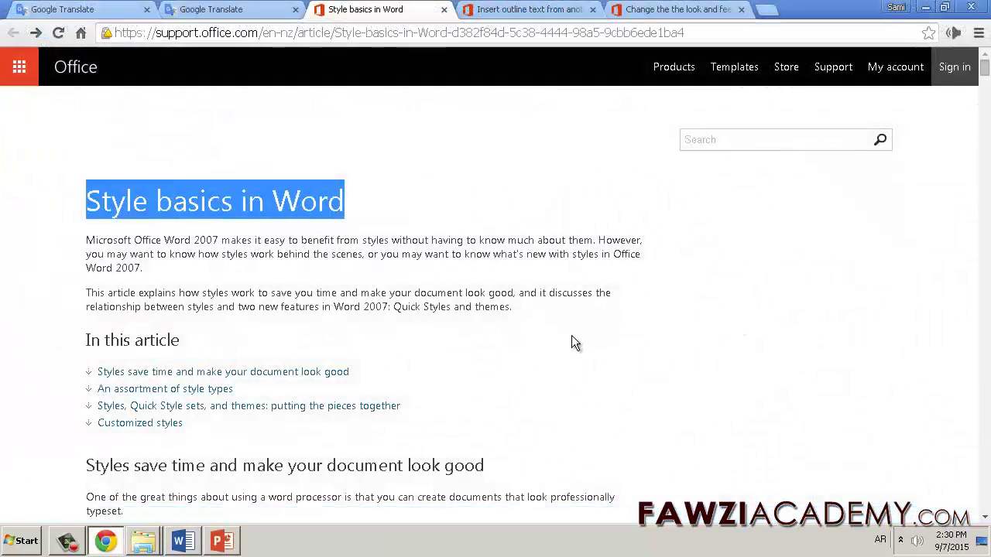
pyautogui.scroll(-1, 575, 313)
pyautogui.scroll(-1, 579, 315)
pyautogui.scroll(-3, 585, 316)
pyautogui.scroll(-3, 585, 320)
pyautogui.scroll(-4, 592, 333)
pyautogui.scroll(-3, 581, 333)
pyautogui.scroll(-2, 652, 328)
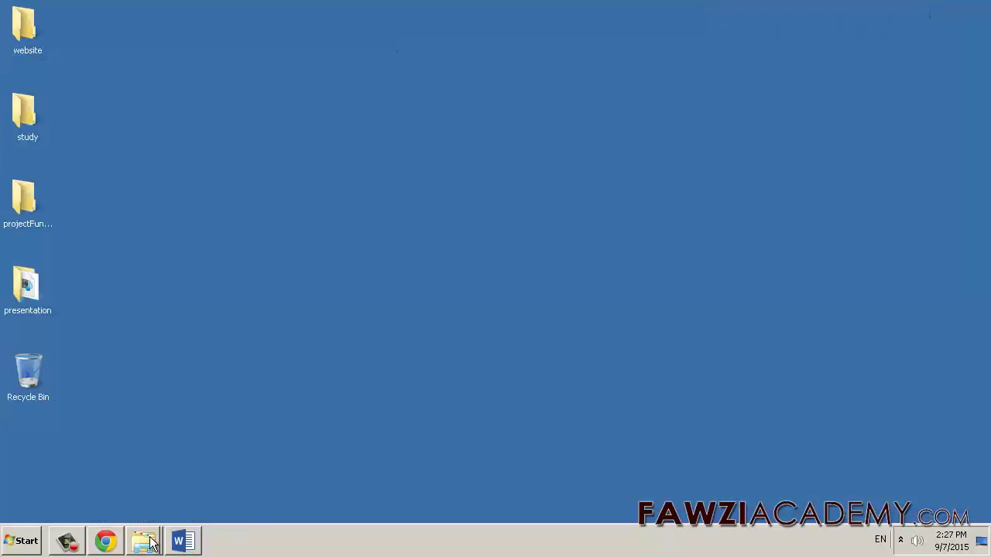
# Launch PowerPoint 2013 from the Start menu and create a blank presentation
pyautogui.click(14, 545)
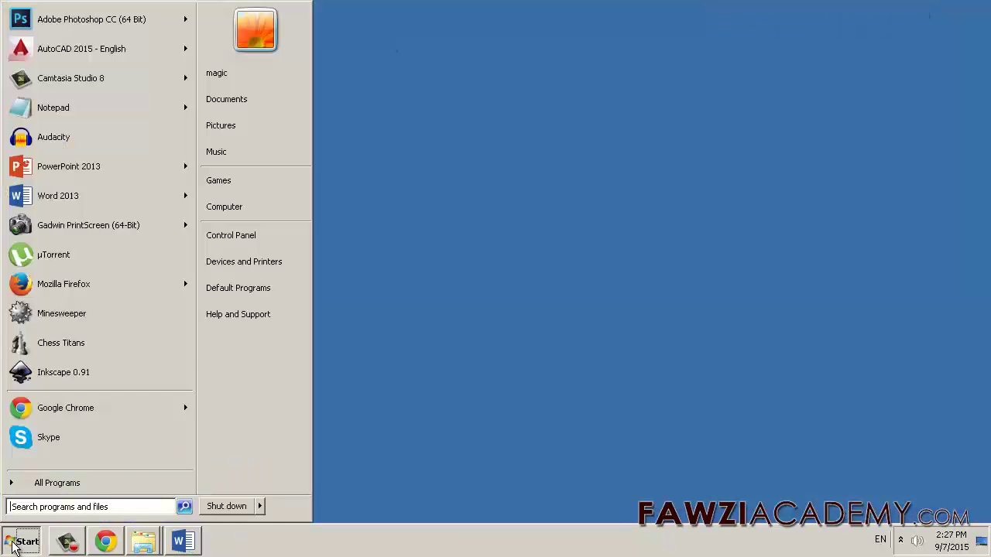
pyautogui.click(88, 167)
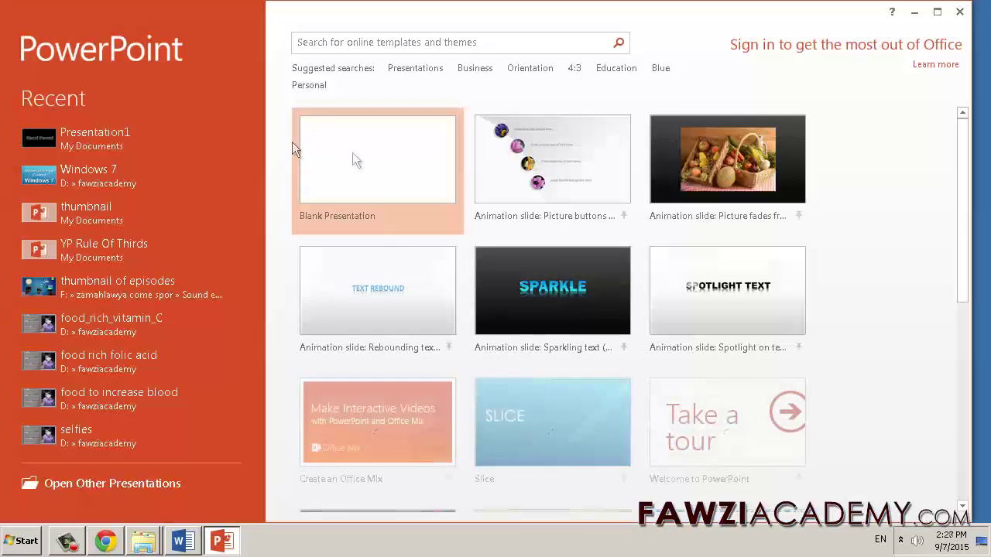
pyautogui.click(362, 160)
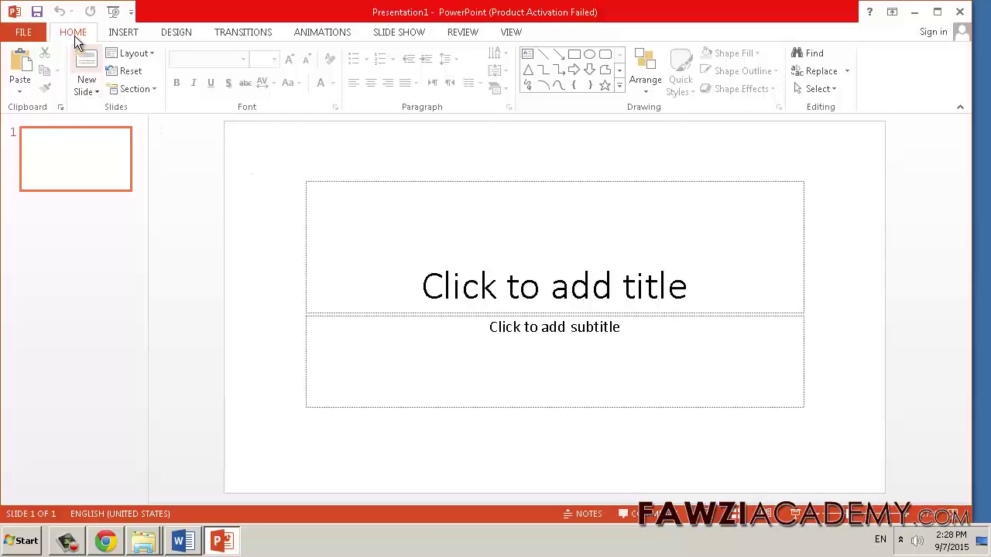
# Insert slides from the newest Ethical Hacking outline file using Slides from Outline
pyautogui.click(84, 83)
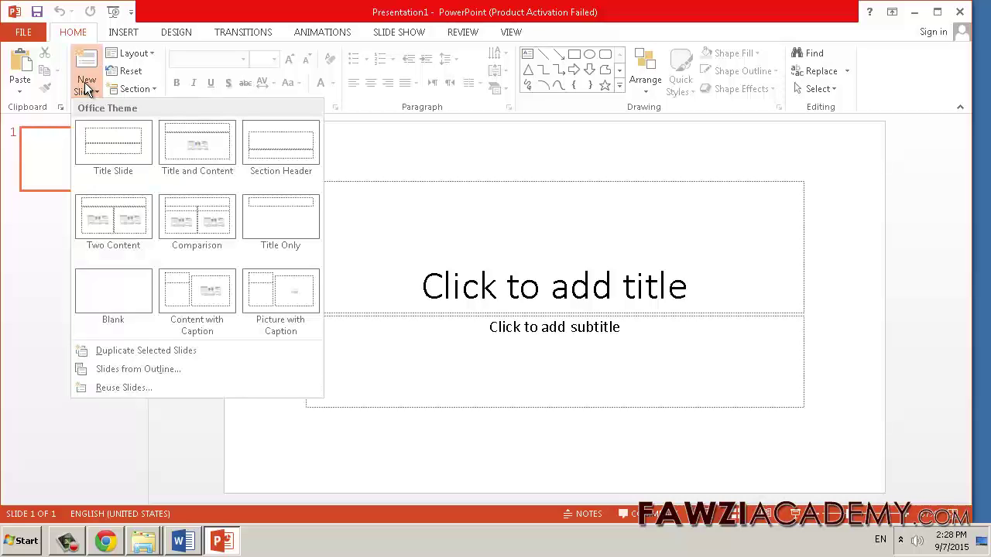
pyautogui.click(111, 369)
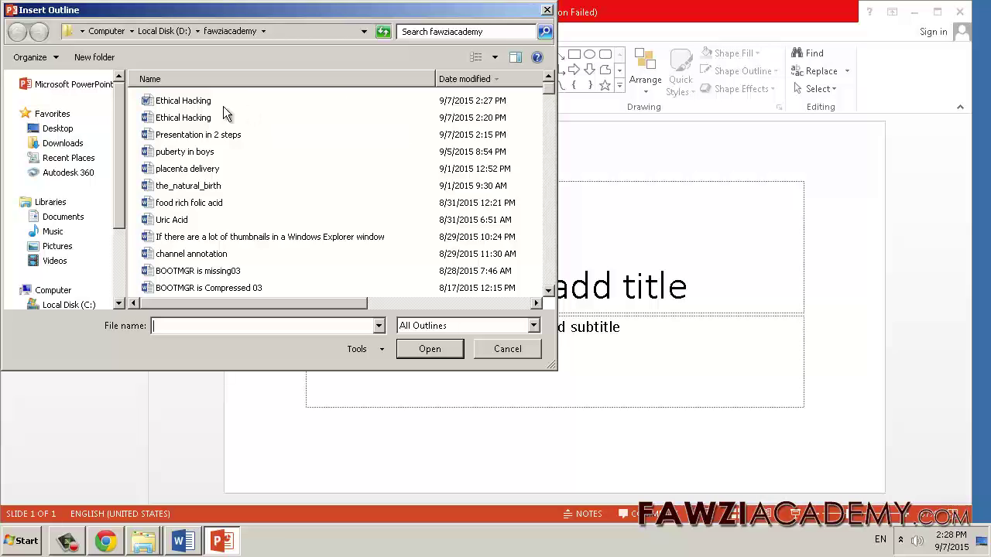
pyautogui.click(193, 100)
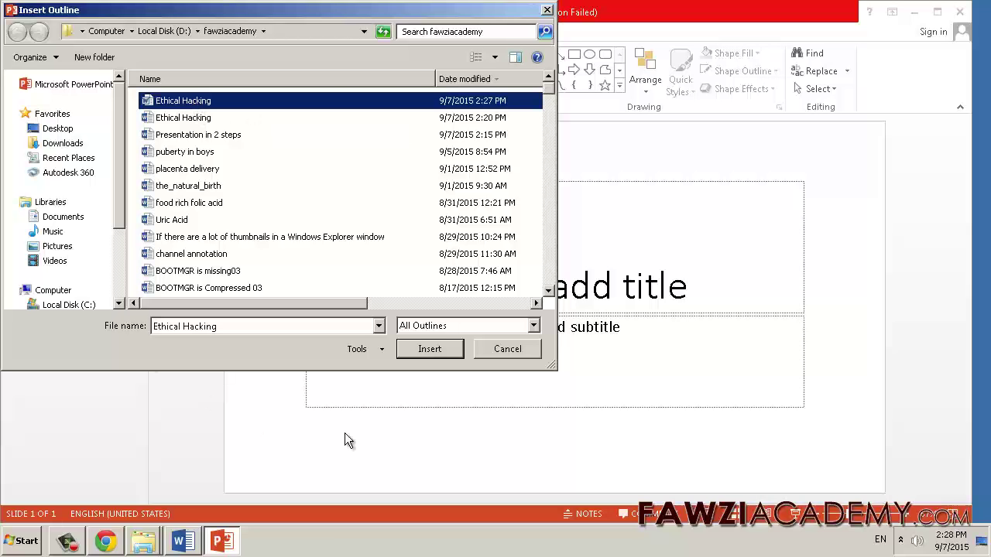
pyautogui.click(427, 348)
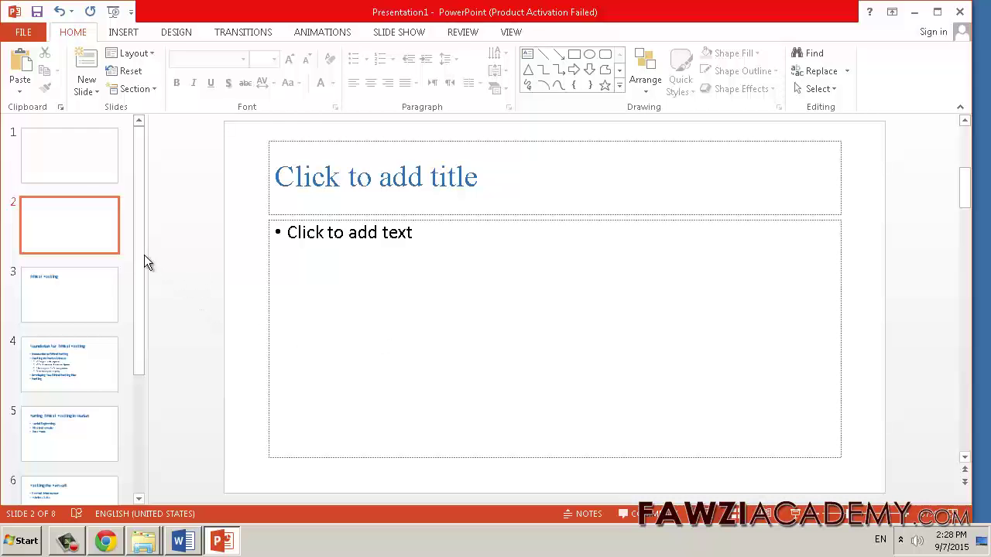
# Delete the empty first slide, then scroll down through the remaining content
pyautogui.click(65, 172)
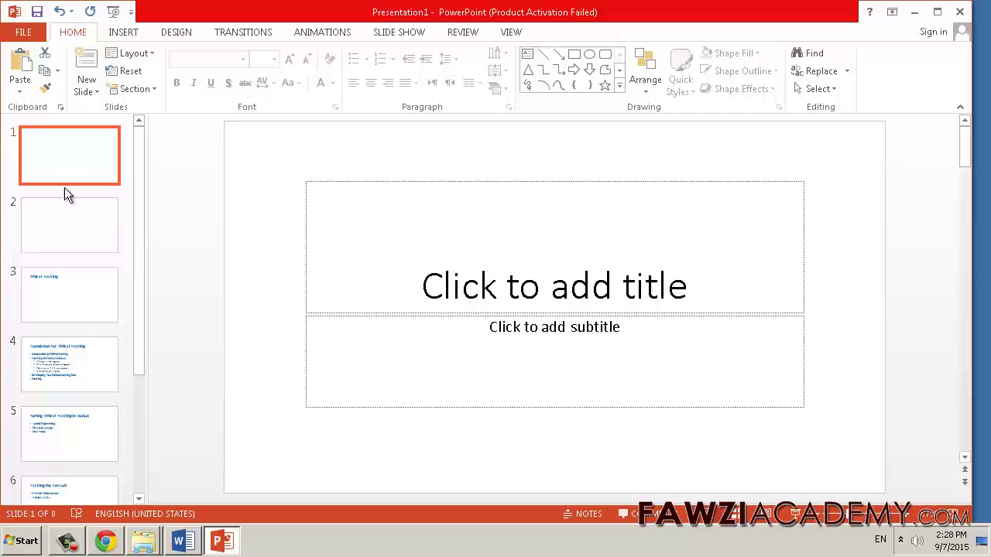
pyautogui.press('Delete')
pyautogui.press('Delete')
pyautogui.scroll(-1, 379, 338)
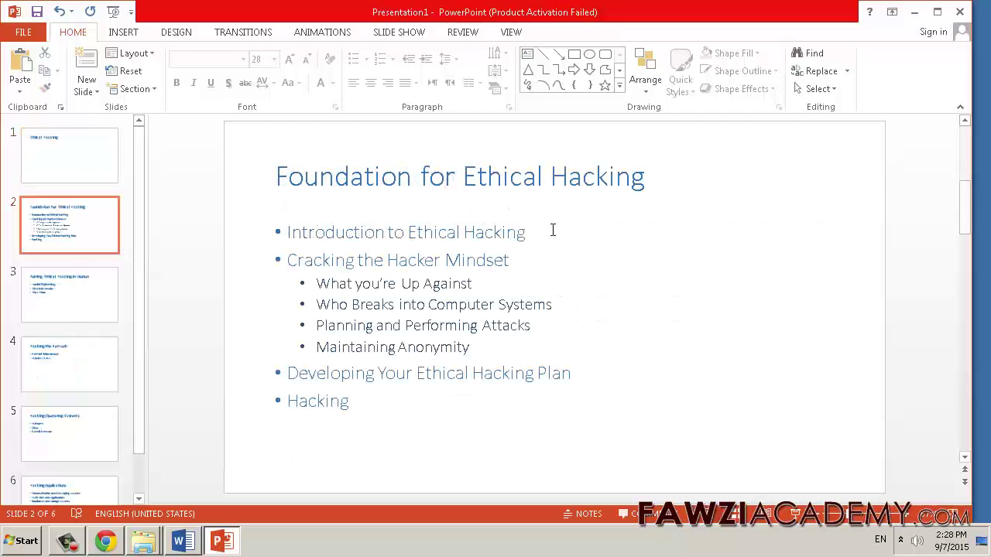
pyautogui.scroll(-1, 434, 432)
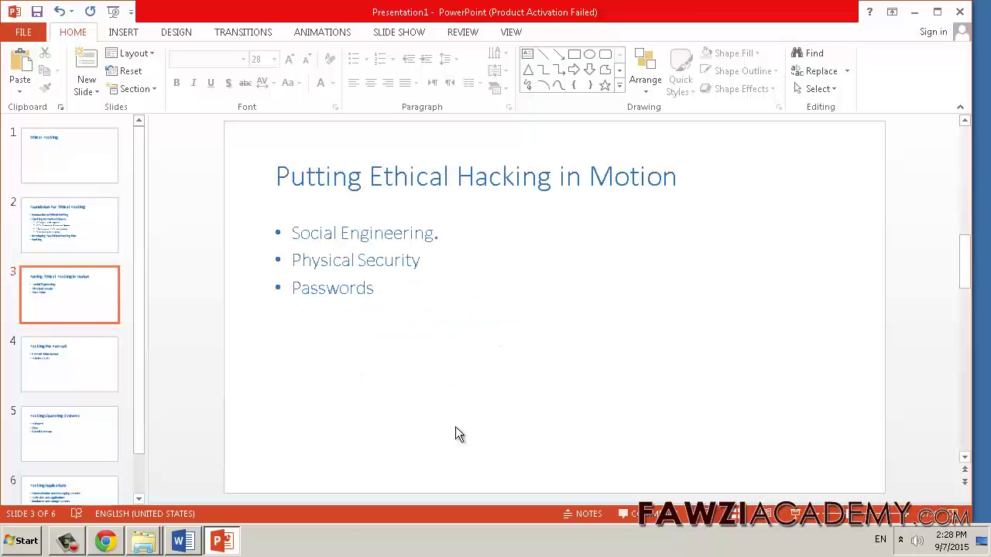
pyautogui.scroll(-1, 456, 419)
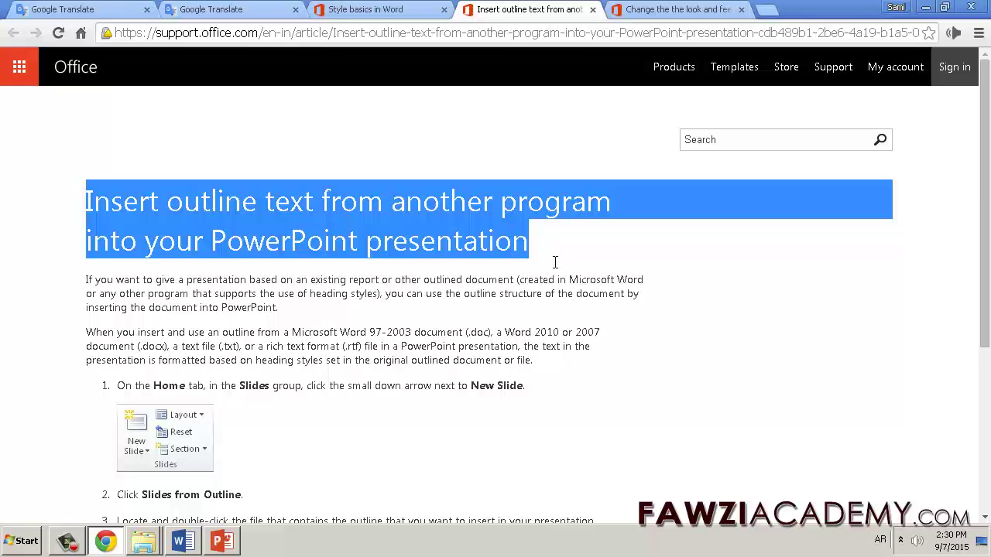
pyautogui.scroll(-3, 705, 307)
pyautogui.scroll(-1, 703, 306)
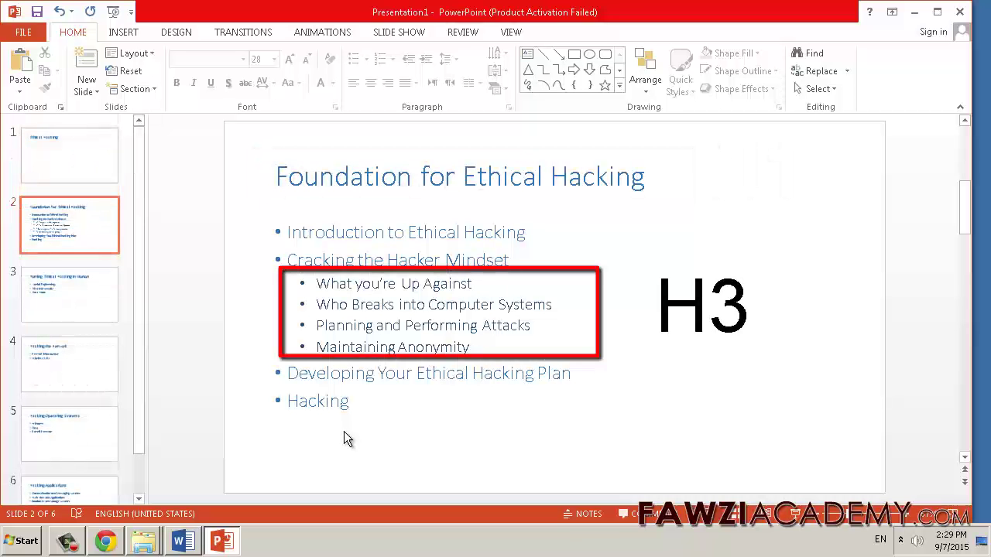
# Scroll from slide 2 down to slide 6, 'Hacking Applications'
pyautogui.scroll(-2, 344, 431)
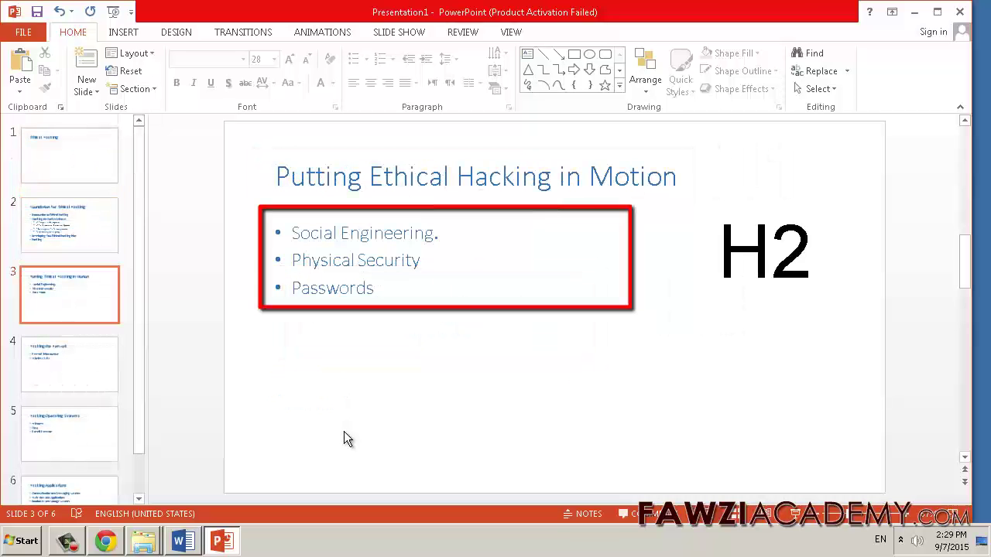
pyautogui.scroll(-1, 344, 439)
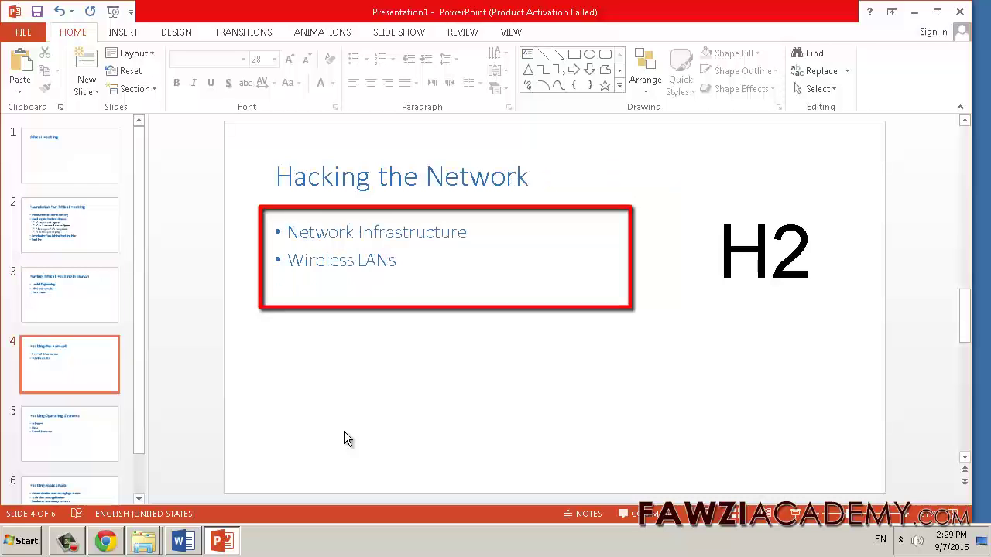
pyautogui.scroll(-1, 344, 432)
pyautogui.scroll(-1, 344, 439)
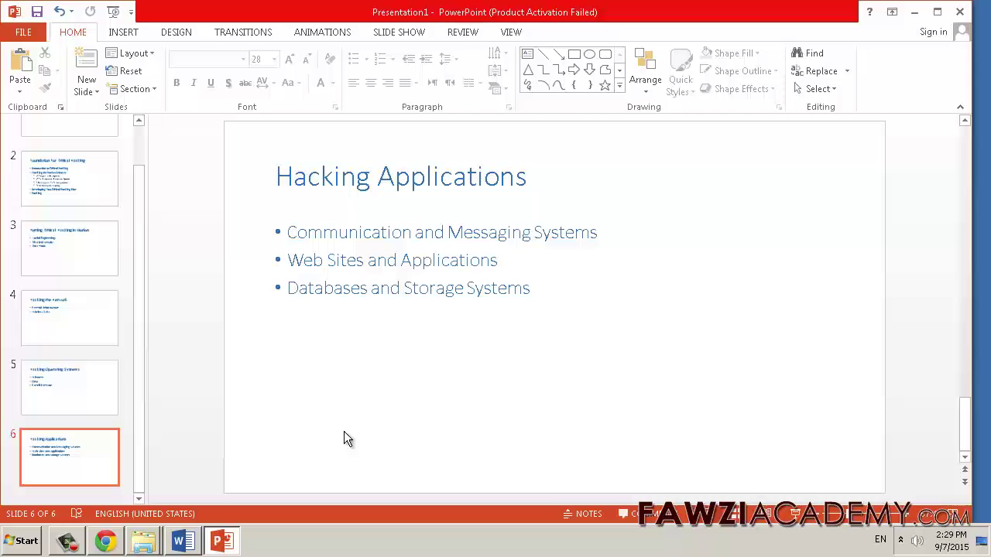
# Apply the Facet theme from the Design tab's Themes gallery
pyautogui.click(173, 32)
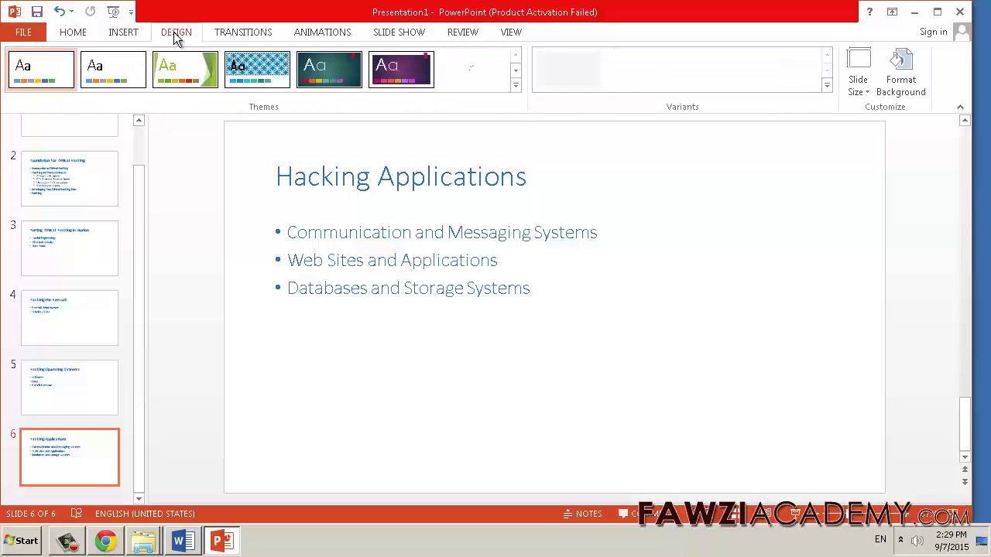
pyautogui.click(517, 84)
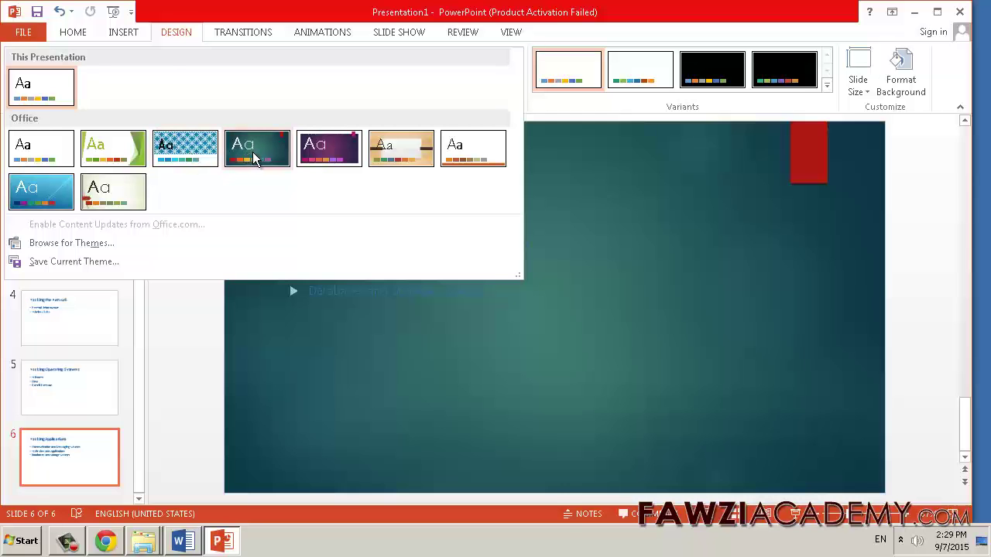
pyautogui.click(74, 387)
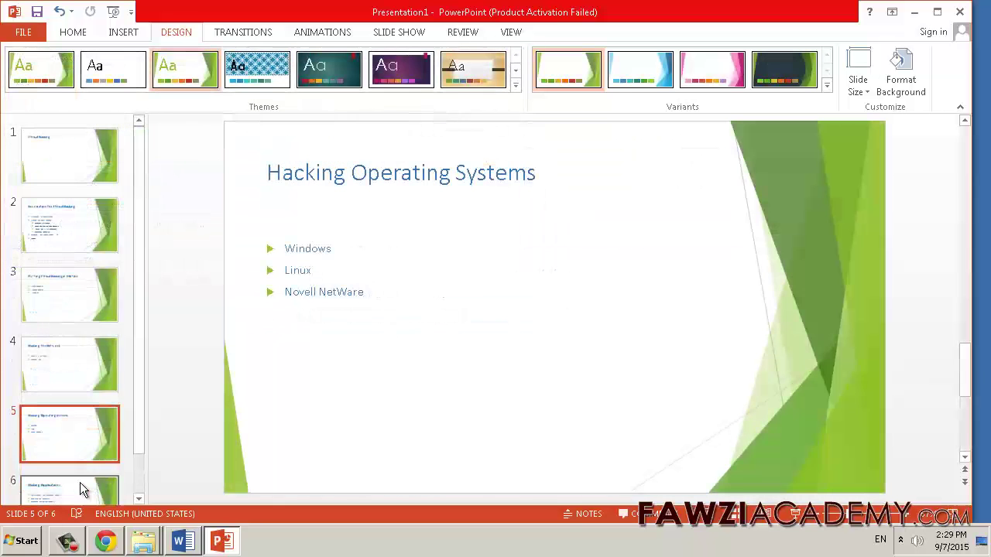
pyautogui.click(79, 483)
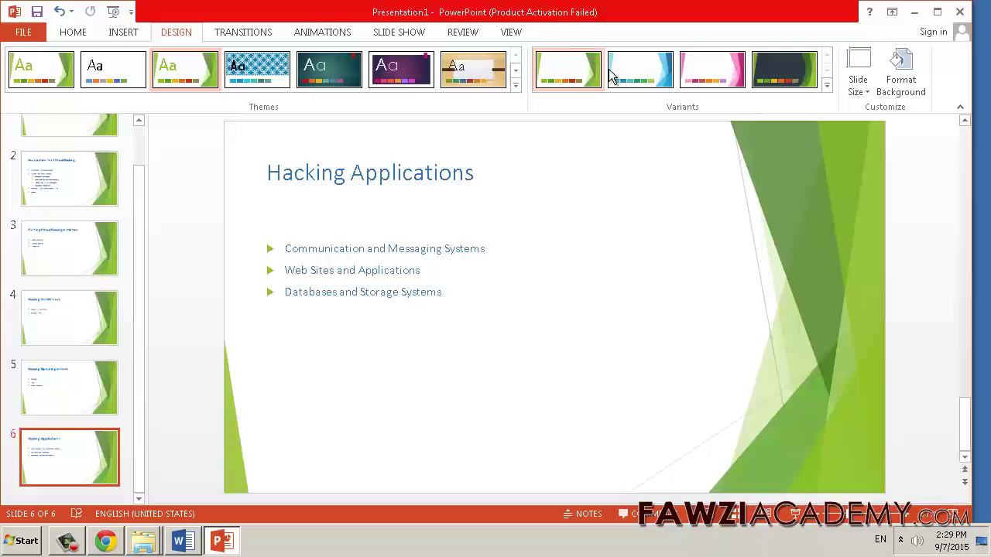
# Switch Facet to its pink variant, consult the theme help article, and show slide 2
pyautogui.click(638, 68)
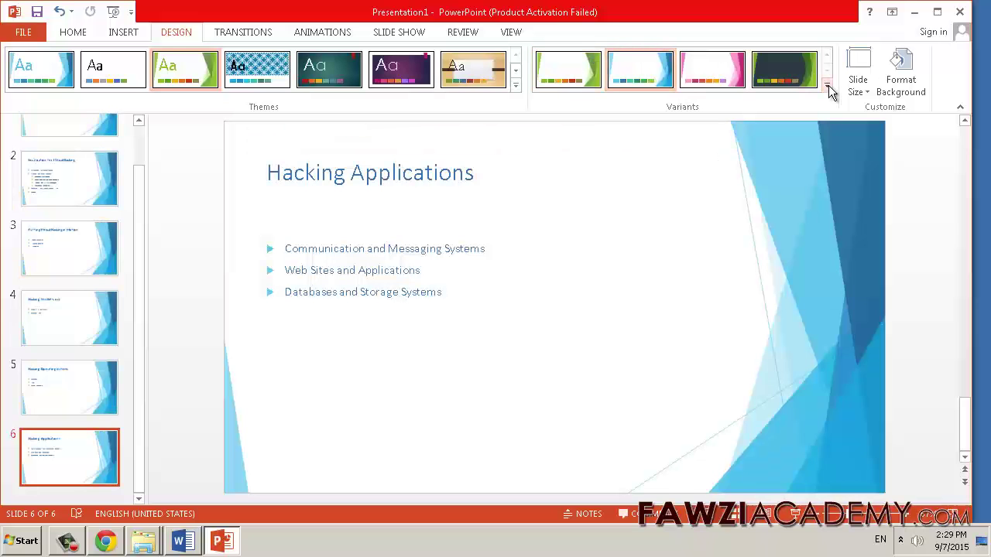
pyautogui.click(827, 86)
pyautogui.moveTo(570, 103)
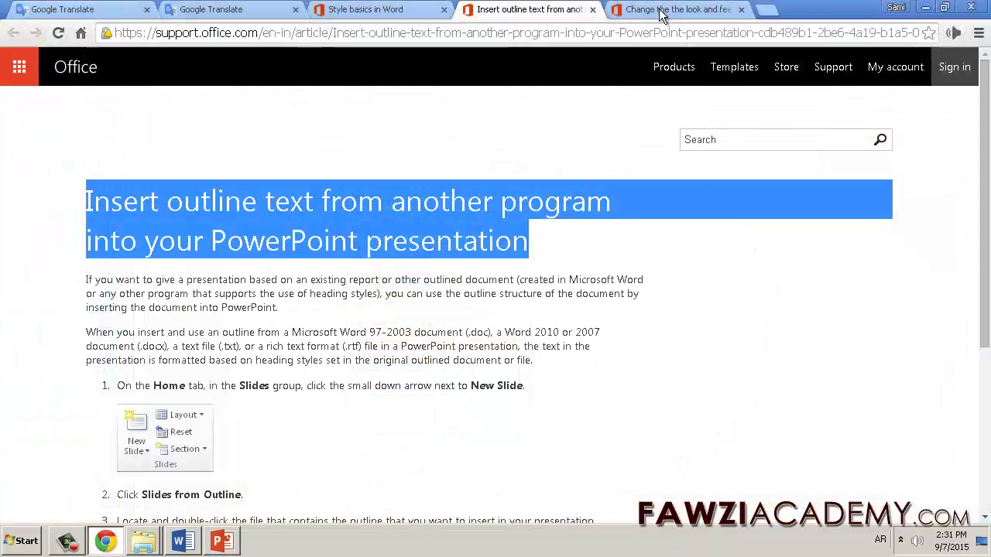
pyautogui.click(651, 11)
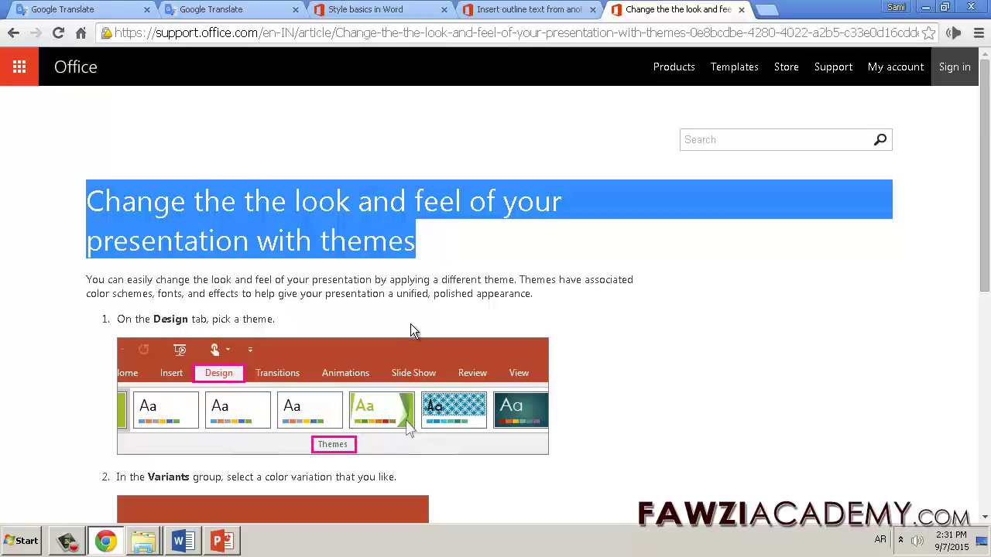
pyautogui.scroll(-2, 411, 323)
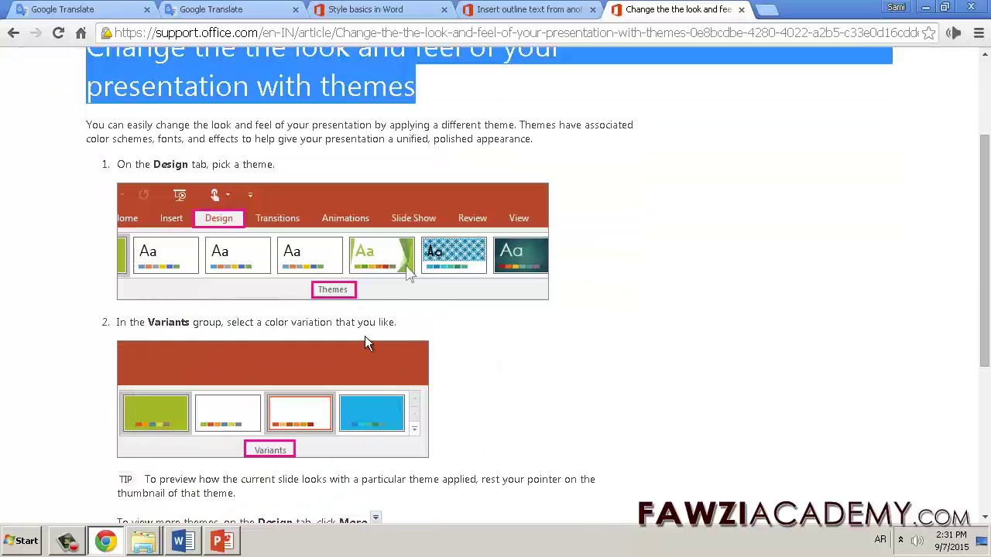
pyautogui.scroll(-2, 464, 324)
pyautogui.click(59, 220)
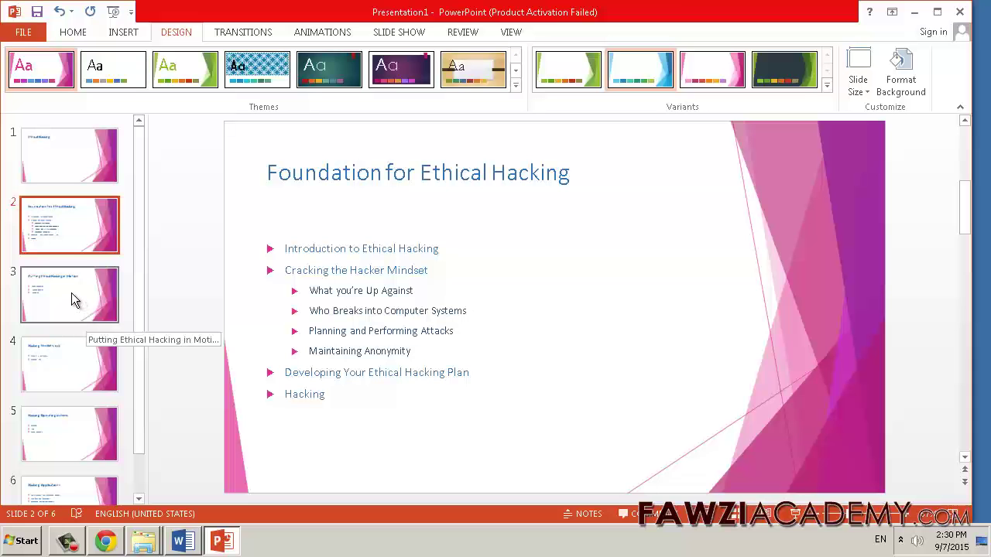
# Step through slides 3 to 6, Hacking Applications, then bring up the slide show options
pyautogui.click(71, 293)
pyautogui.press('Down')
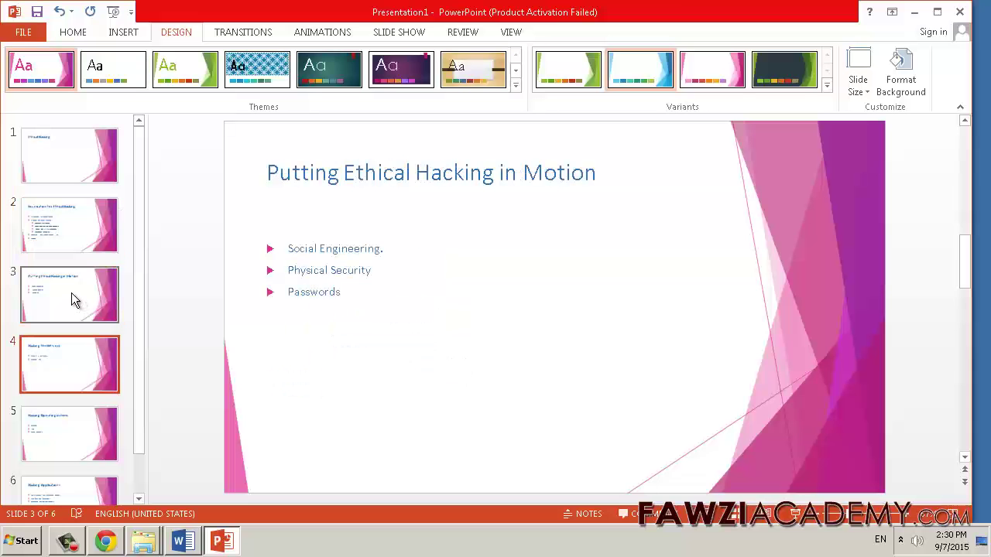
pyautogui.press('Down')
pyautogui.press('Down')
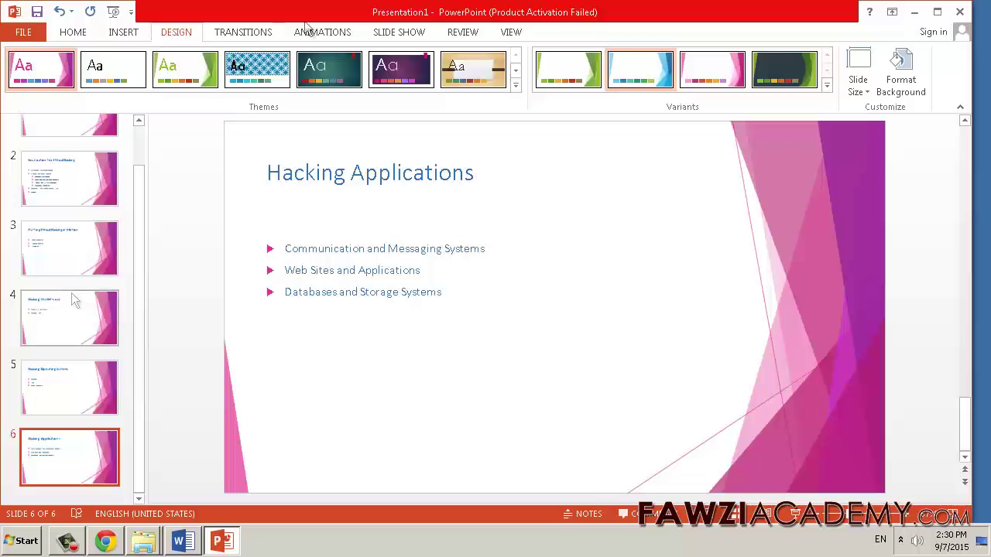
pyautogui.click(387, 37)
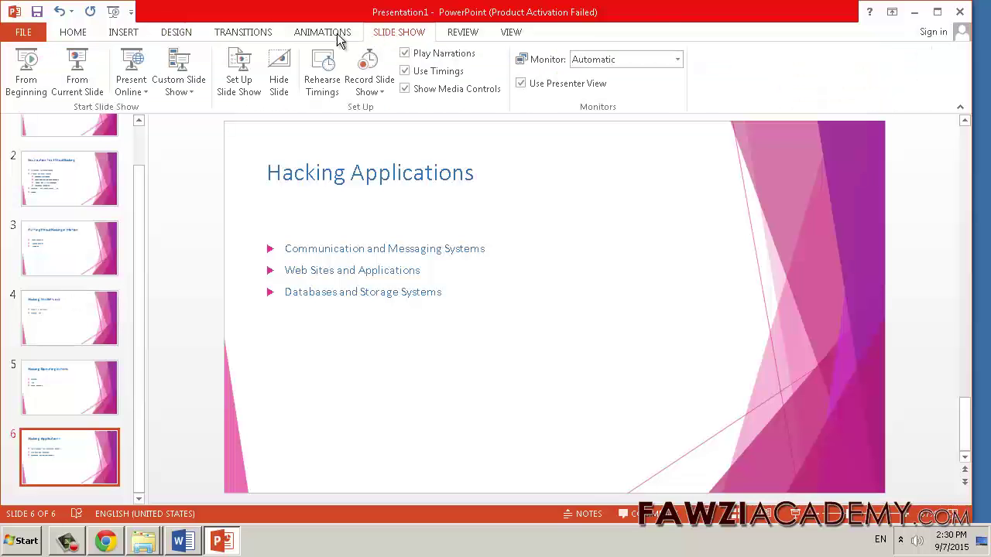
# Play the slide show from the beginning and advance to slide 4, 'Hacking the Network'
pyautogui.click(24, 81)
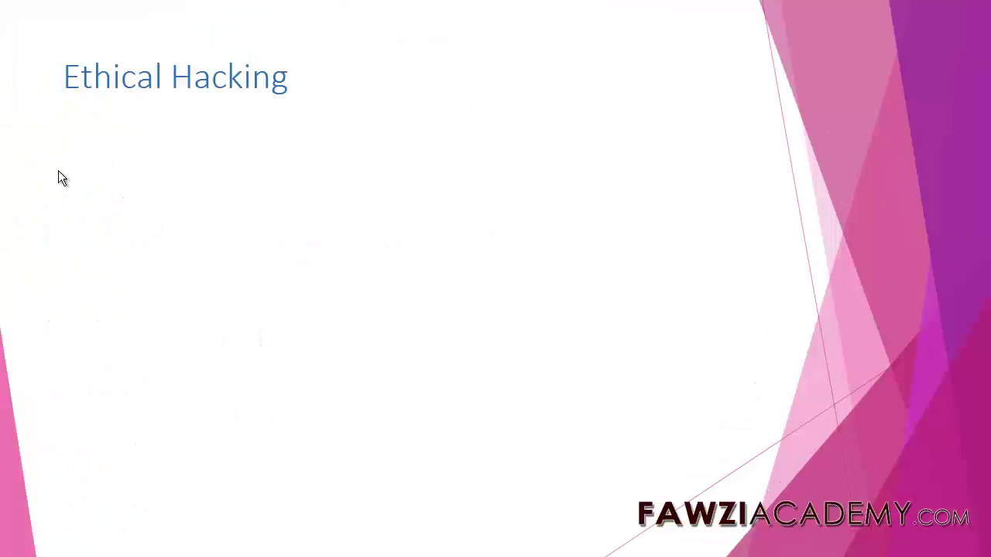
pyautogui.click(58, 172)
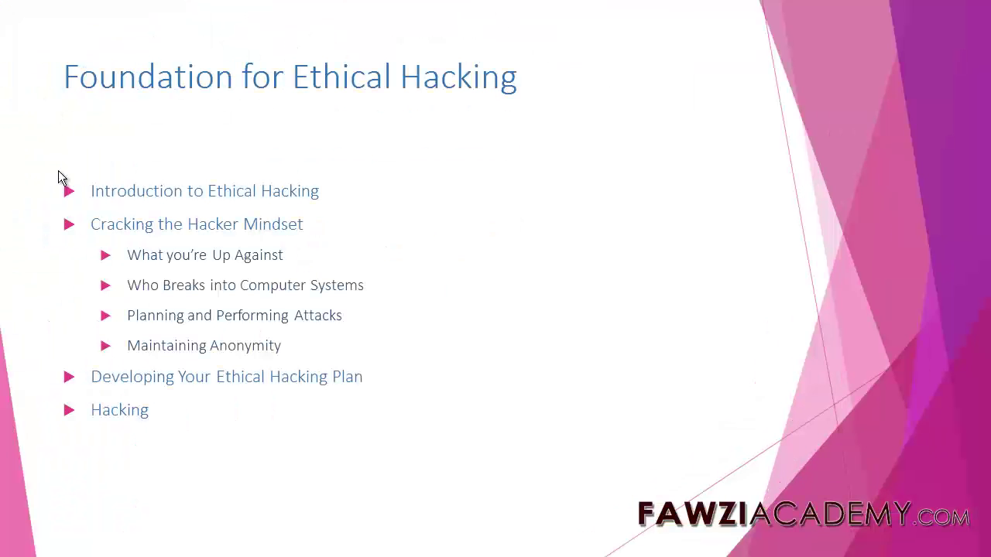
pyautogui.click(58, 172)
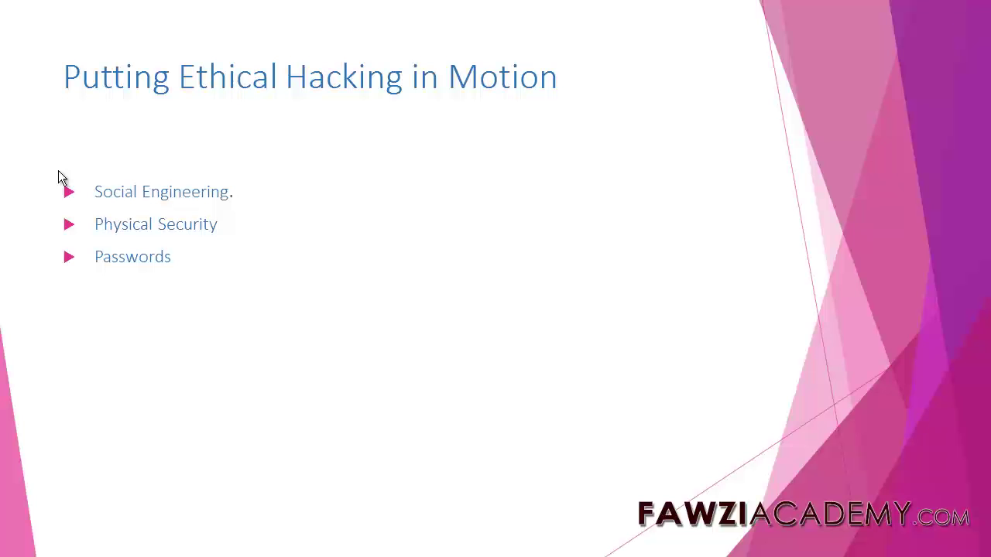
pyautogui.click(58, 172)
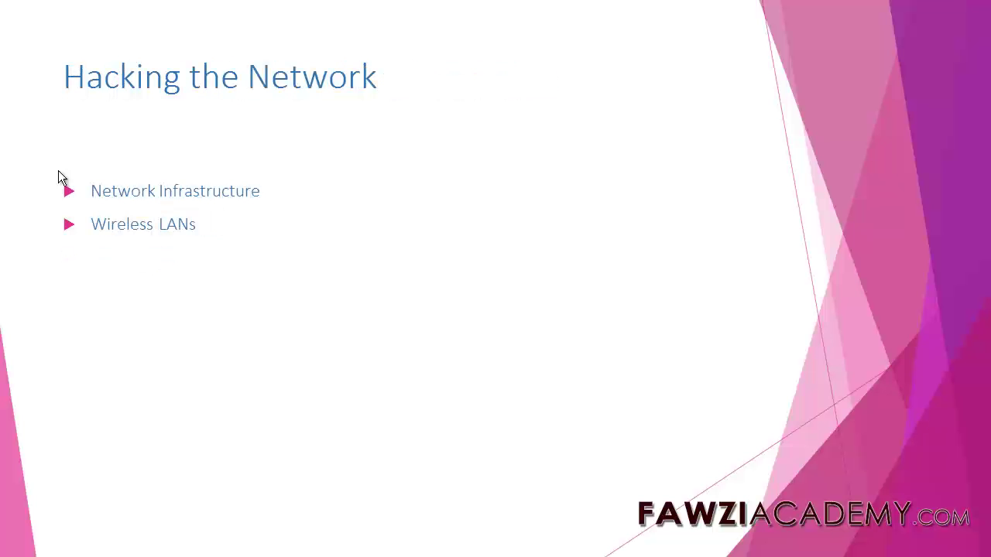